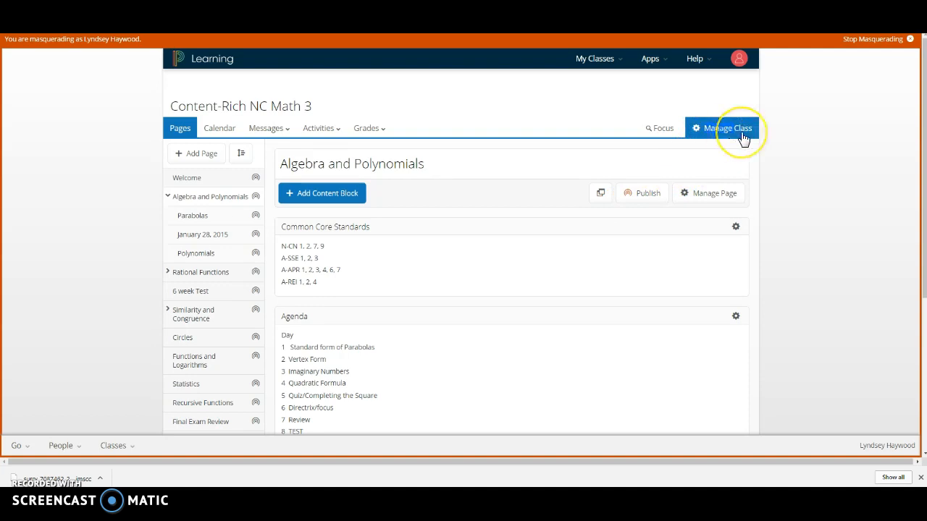
pyautogui.click(737, 129)
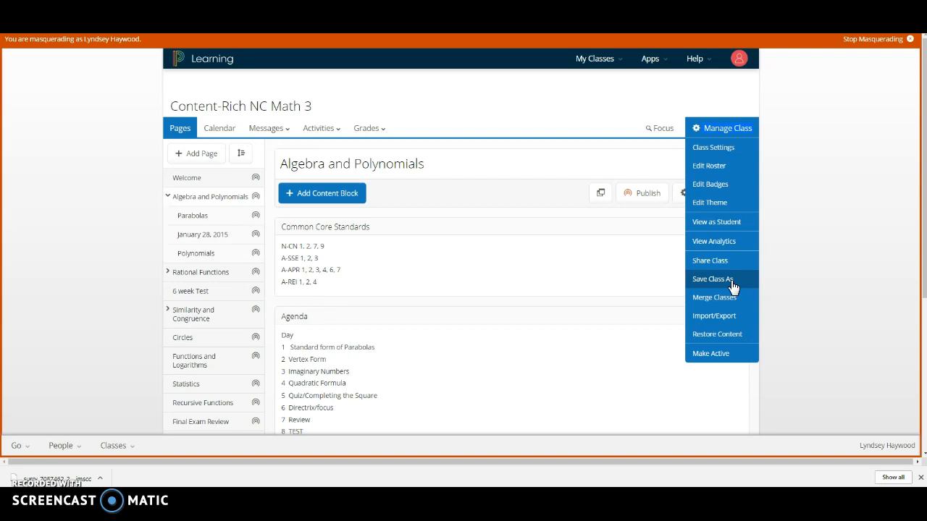
pyautogui.click(664, 282)
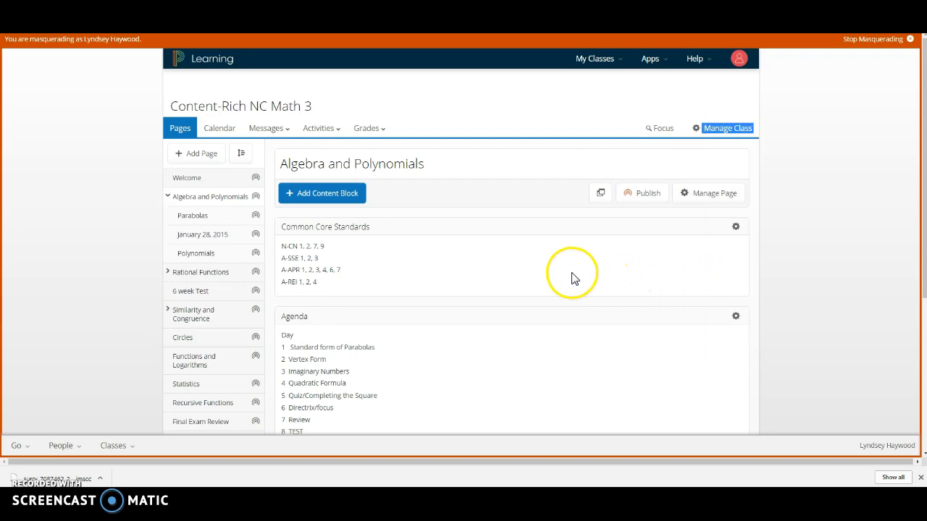
pyautogui.click(729, 138)
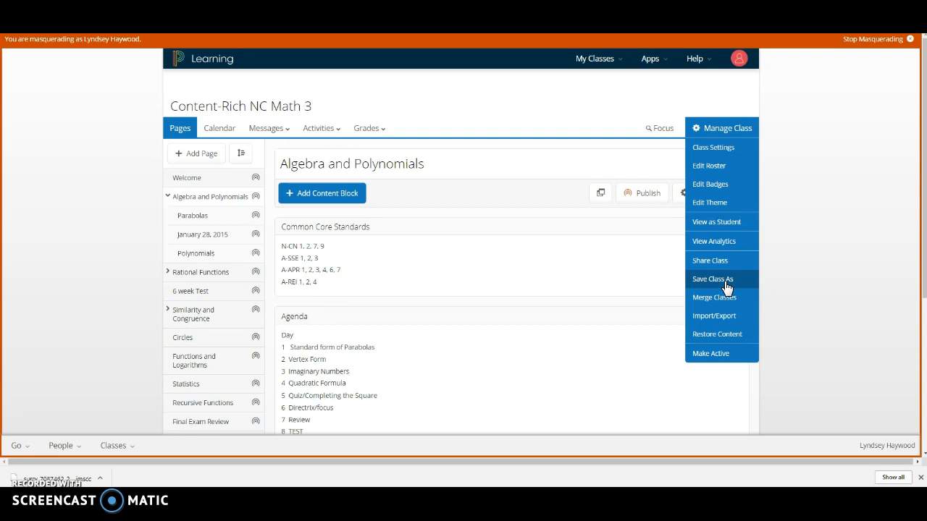
pyautogui.click(594, 121)
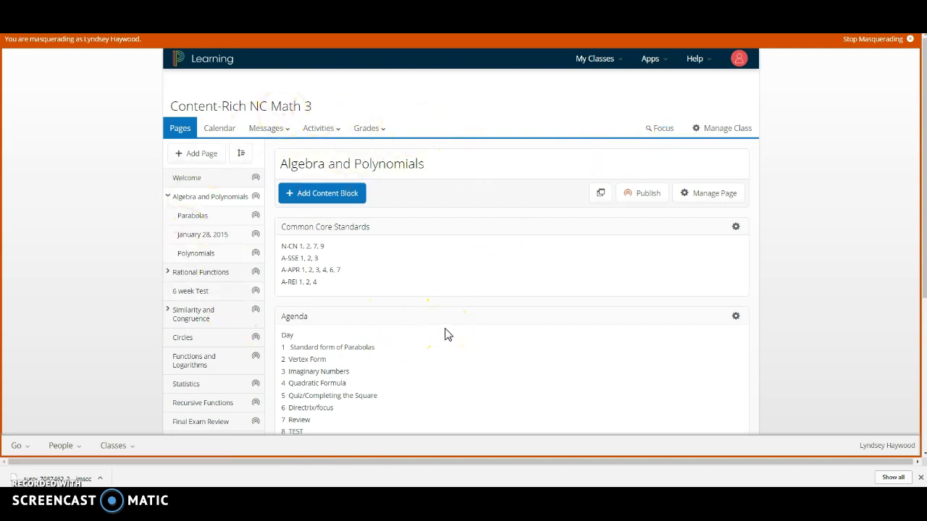
# Open the roster of Content-Rich NC Math 3 for editing and create sections for the class.
pyautogui.click(723, 135)
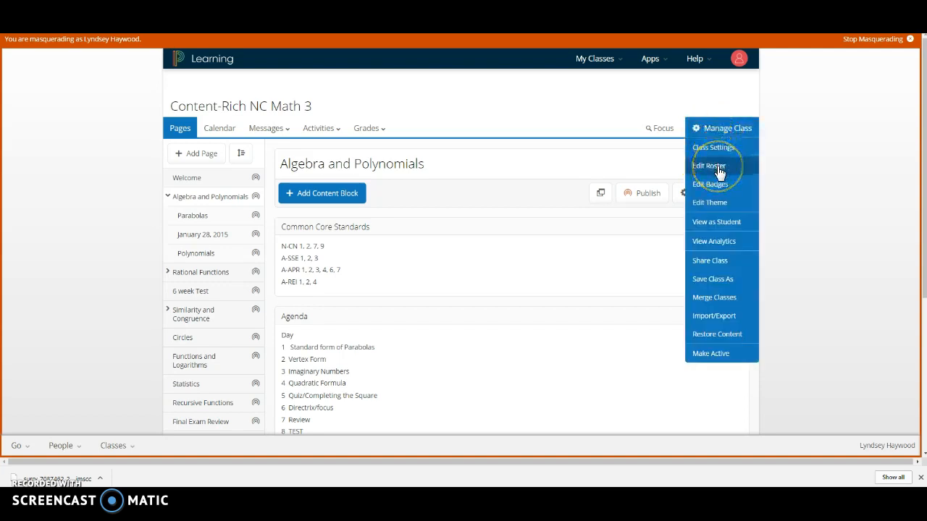
pyautogui.click(717, 165)
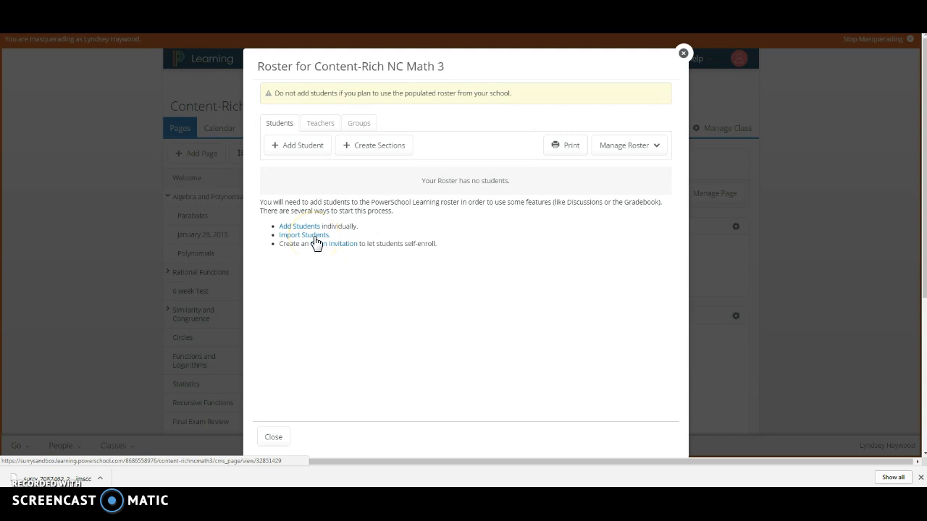
pyautogui.click(378, 147)
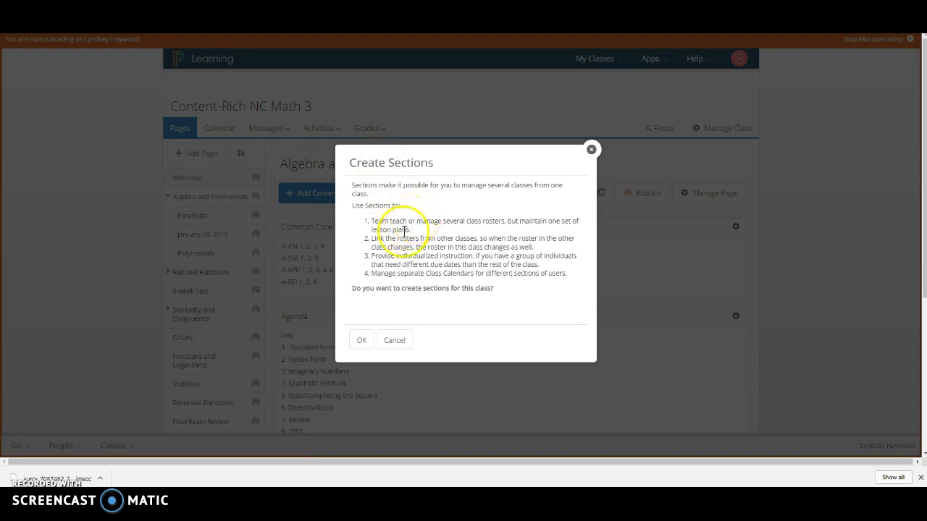
pyautogui.click(362, 340)
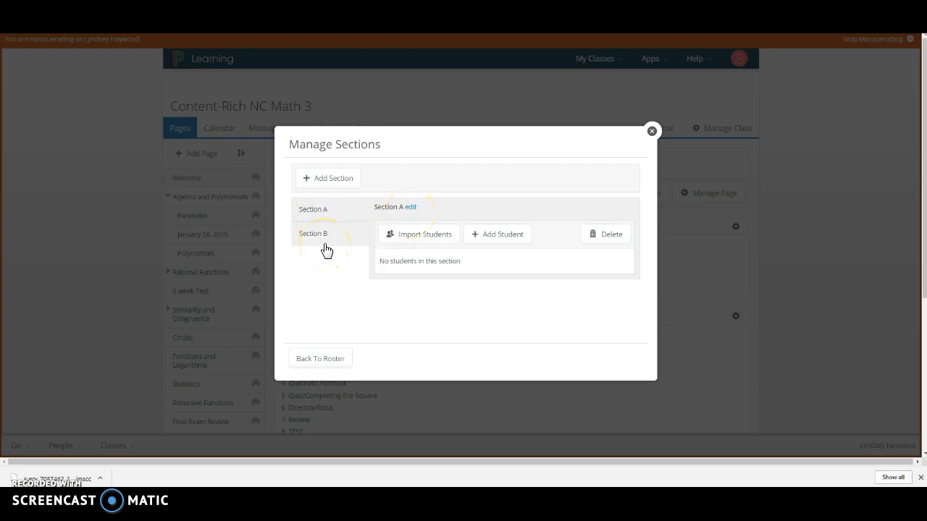
# Start a student import into Section A and search for source rosters with the list limited to your own classes.
pyautogui.click(386, 239)
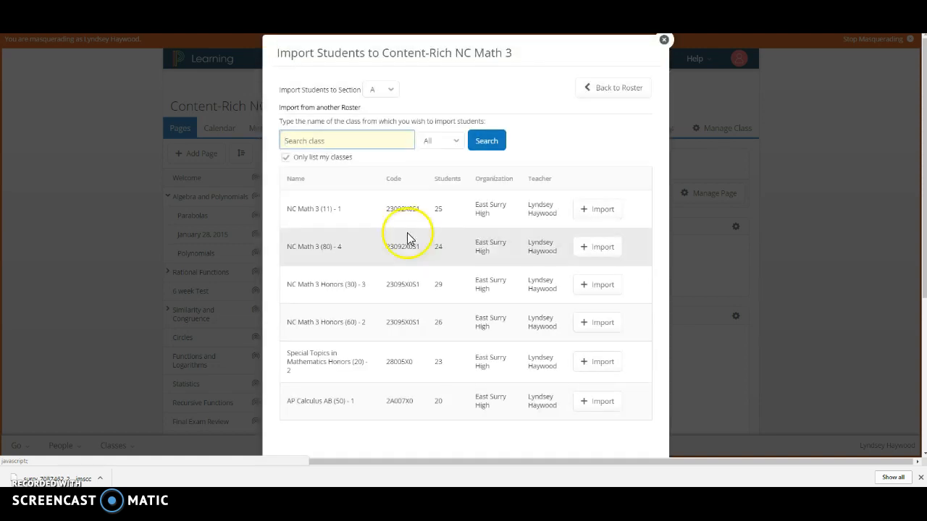
pyautogui.click(285, 158)
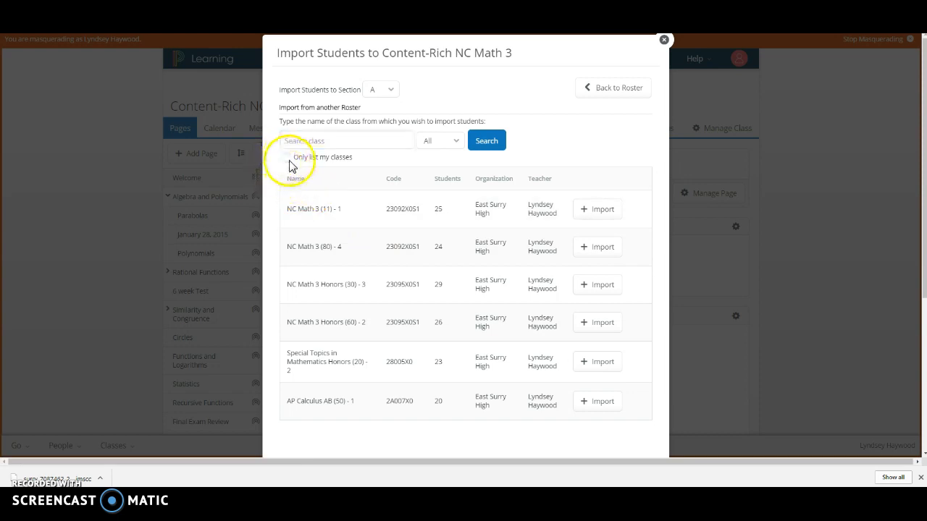
pyautogui.click(488, 140)
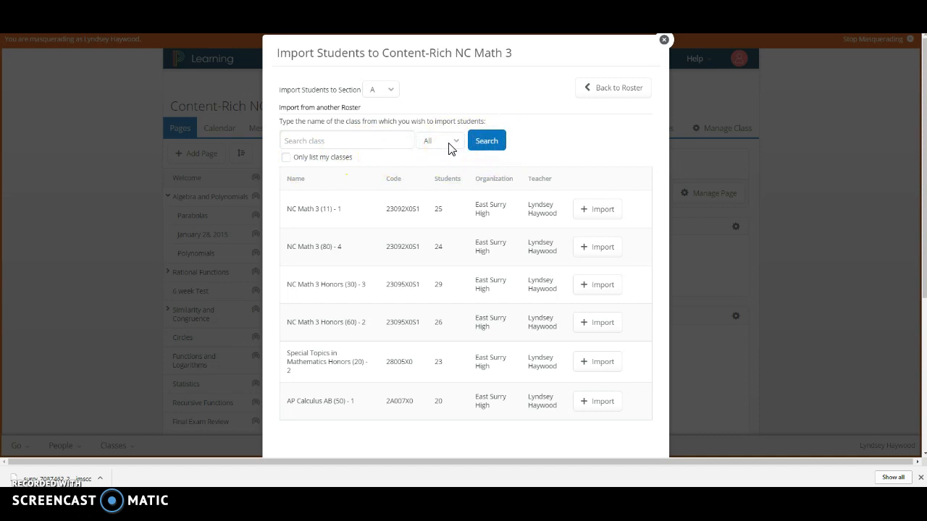
pyautogui.click(313, 143)
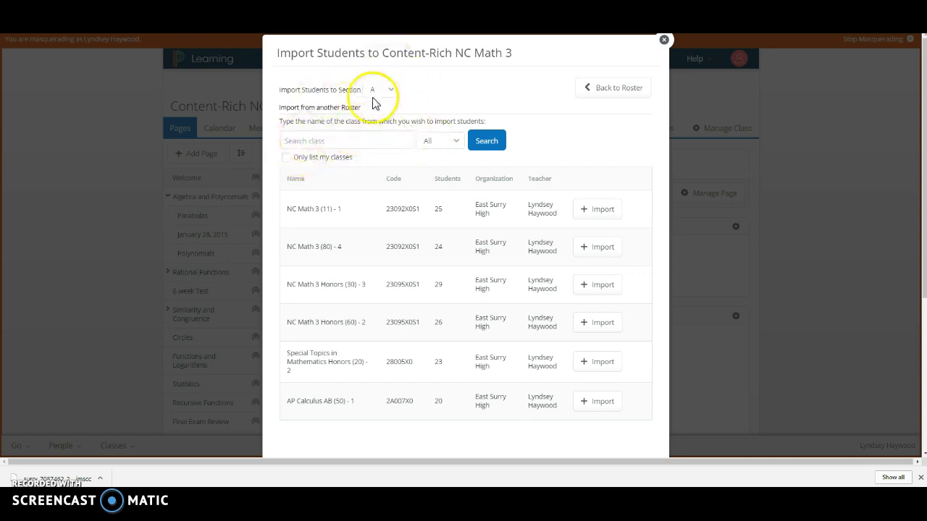
pyautogui.click(286, 158)
pyautogui.click(486, 141)
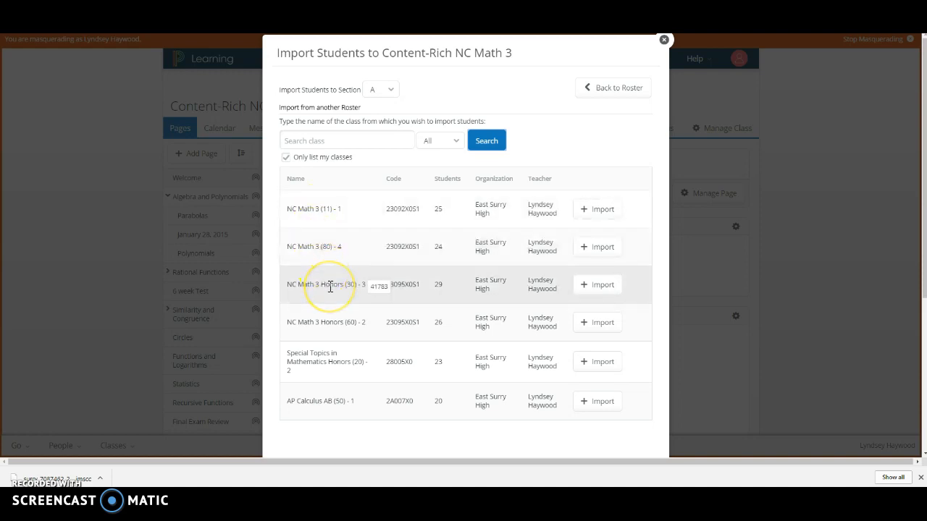
# Link the NC Math 3 (11) - 1 roster to Section A, import its students, and close the class roster.
pyautogui.click(336, 326)
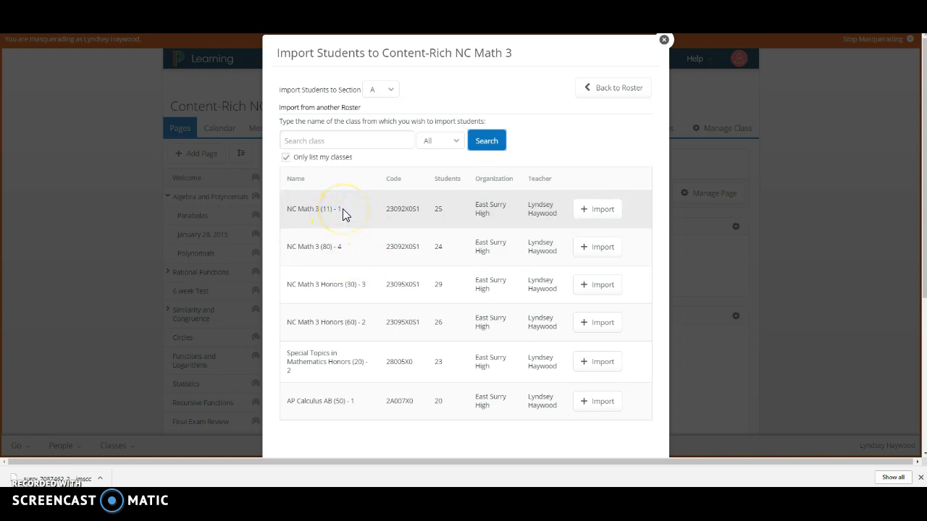
pyautogui.click(595, 209)
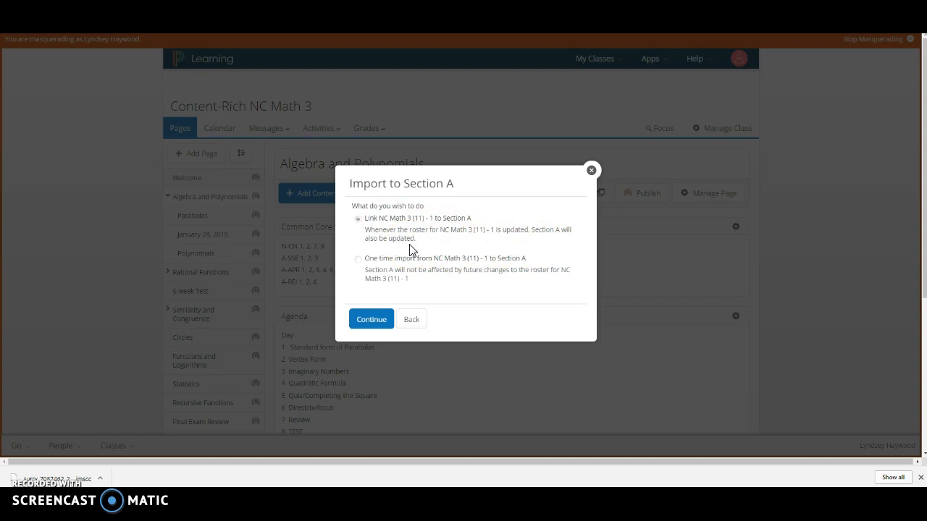
pyautogui.click(371, 321)
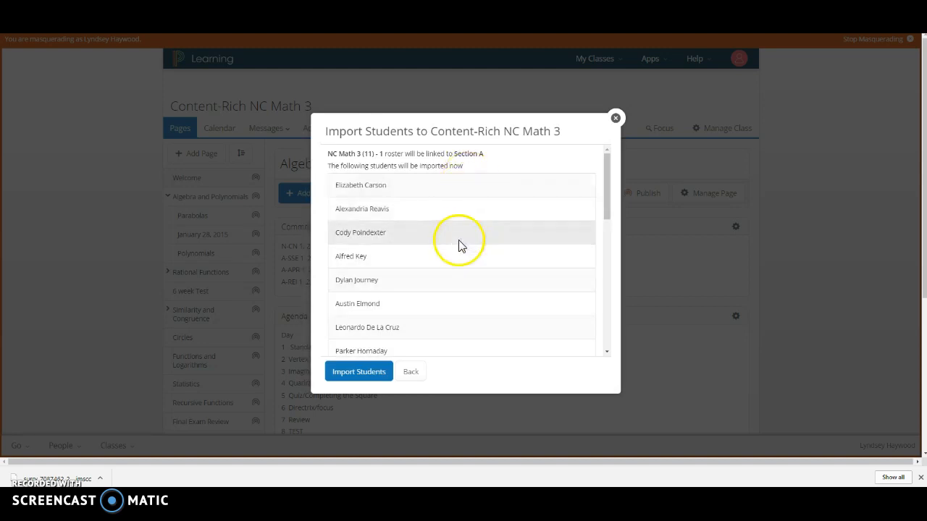
pyautogui.moveTo(608, 207); pyautogui.dragTo(602, 351)
pyautogui.click(352, 375)
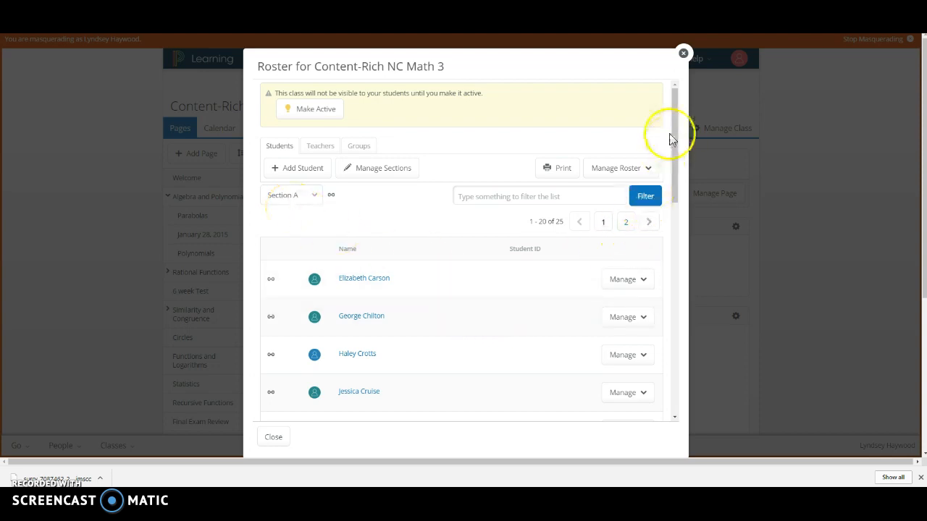
pyautogui.moveTo(676, 141); pyautogui.dragTo(653, 384)
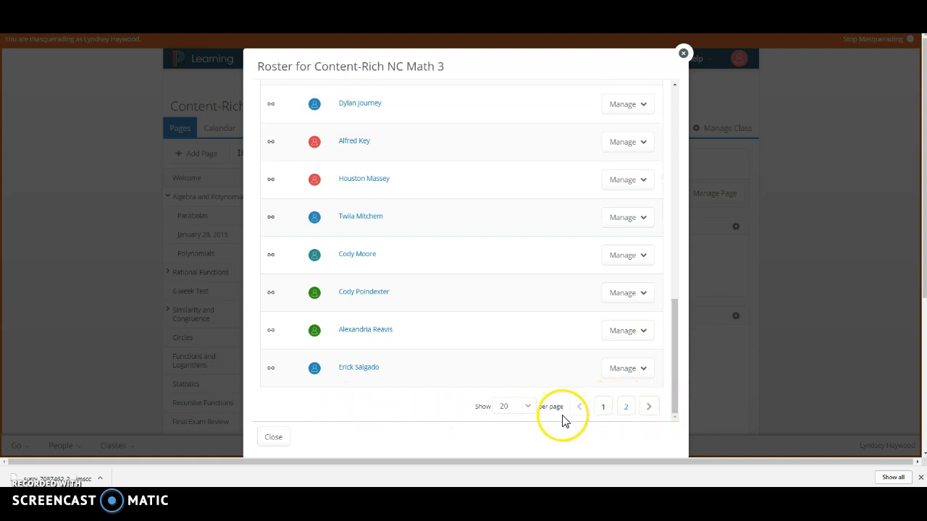
pyautogui.click(273, 437)
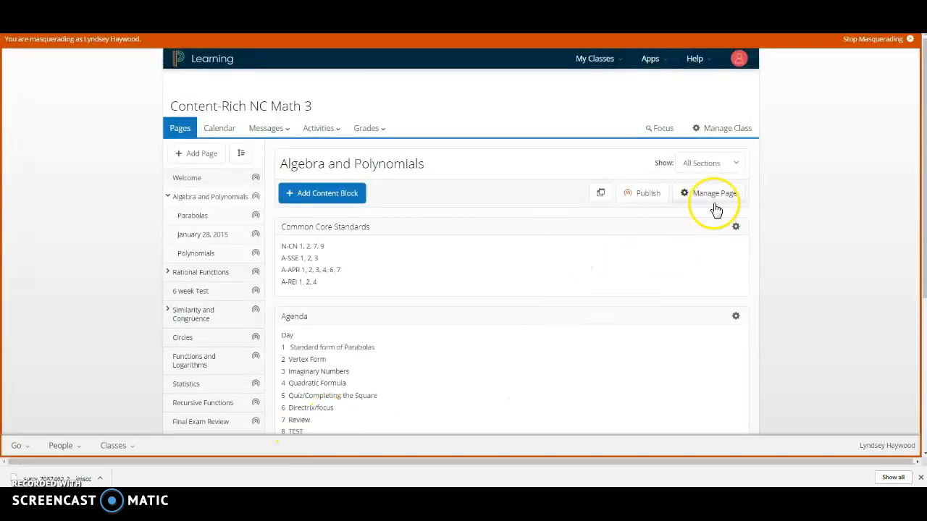
# Reopen the roster's section management, start a student import into Section B, and list only your own classes.
pyautogui.click(727, 127)
pyautogui.click(716, 168)
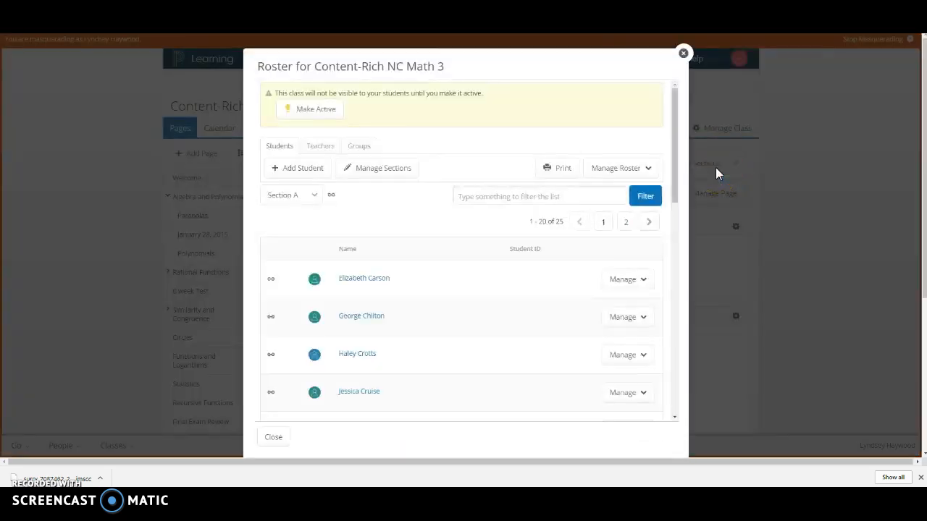
pyautogui.click(381, 171)
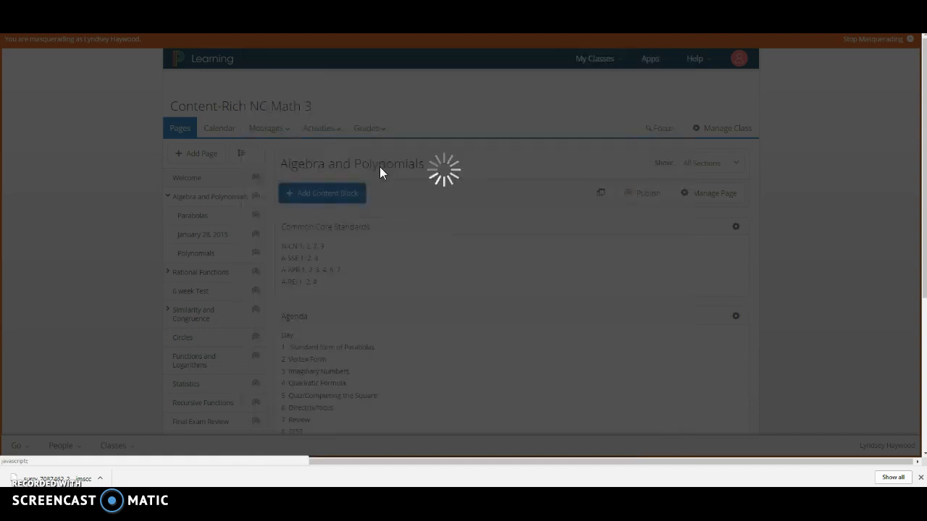
pyautogui.click(324, 241)
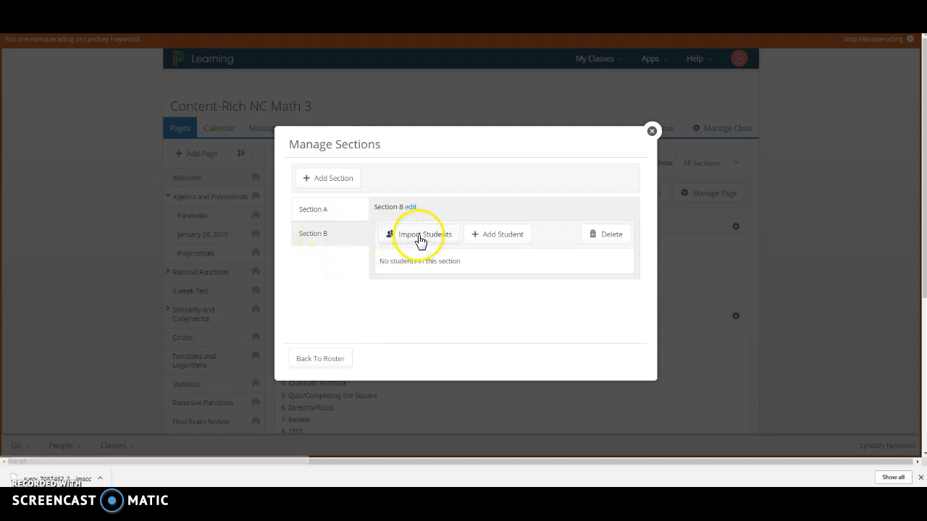
pyautogui.click(419, 237)
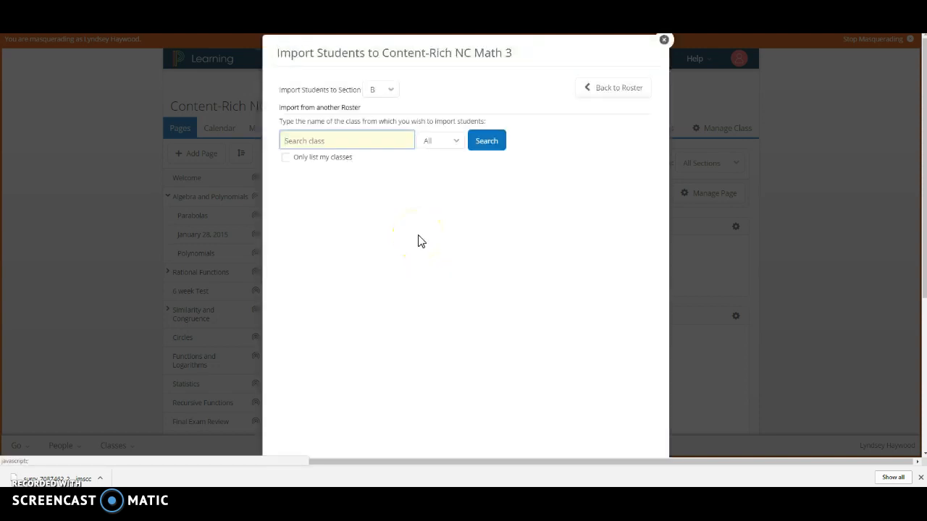
pyautogui.click(285, 159)
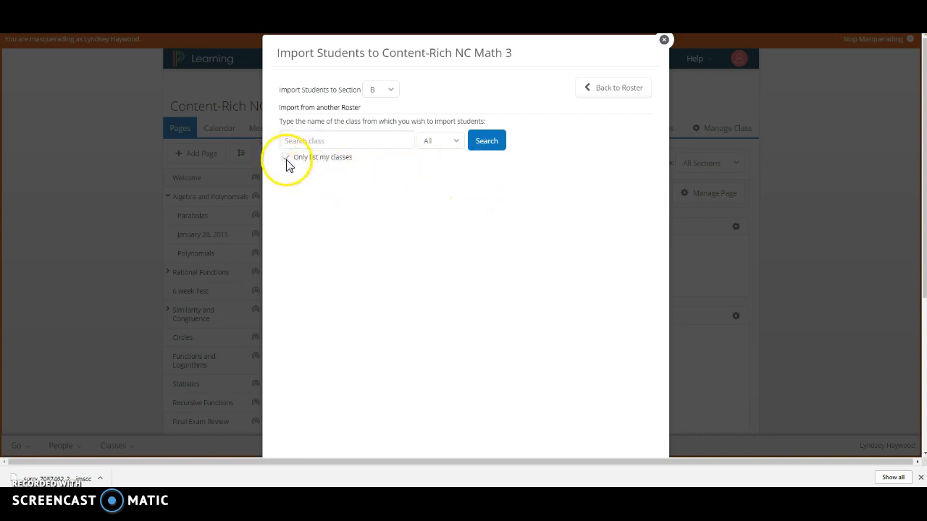
pyautogui.click(484, 141)
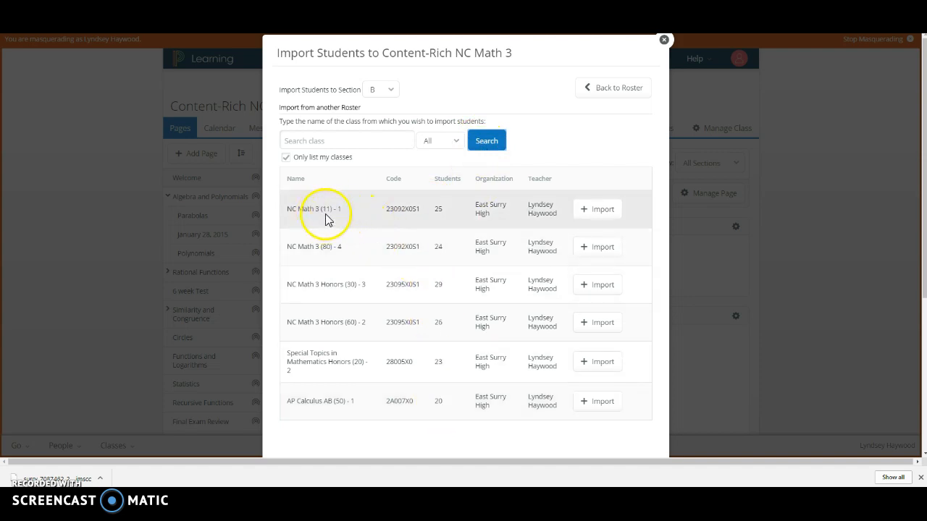
# Link the NC Math 3 (80) - 4 roster to Section B, import its students, and close the class roster.
pyautogui.click(601, 246)
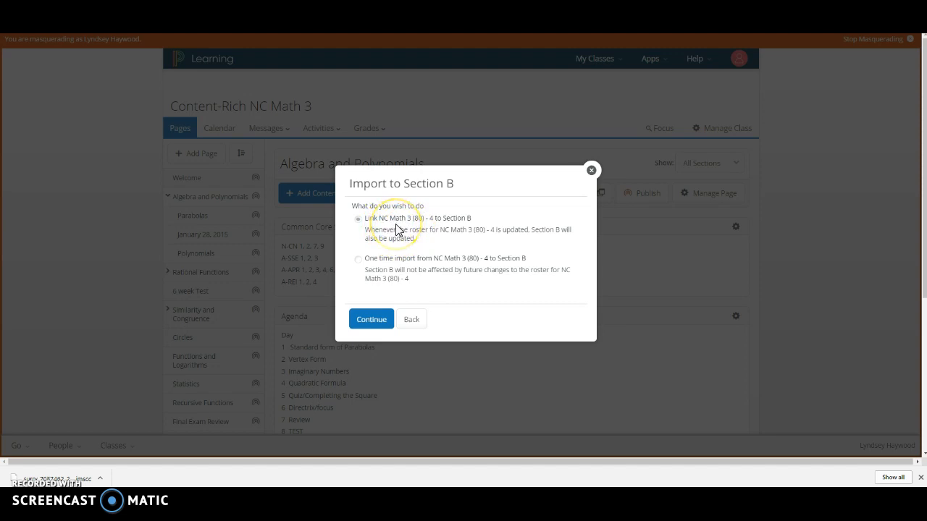
pyautogui.click(371, 320)
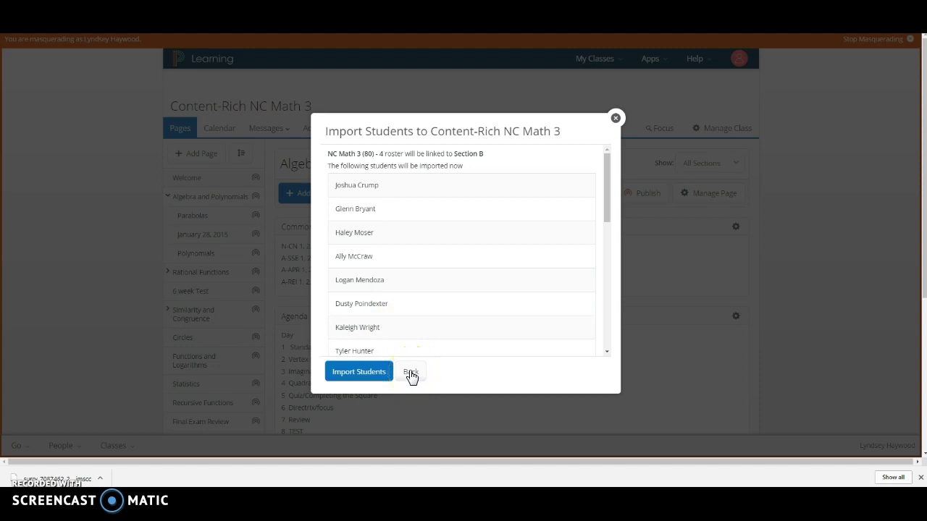
pyautogui.click(360, 372)
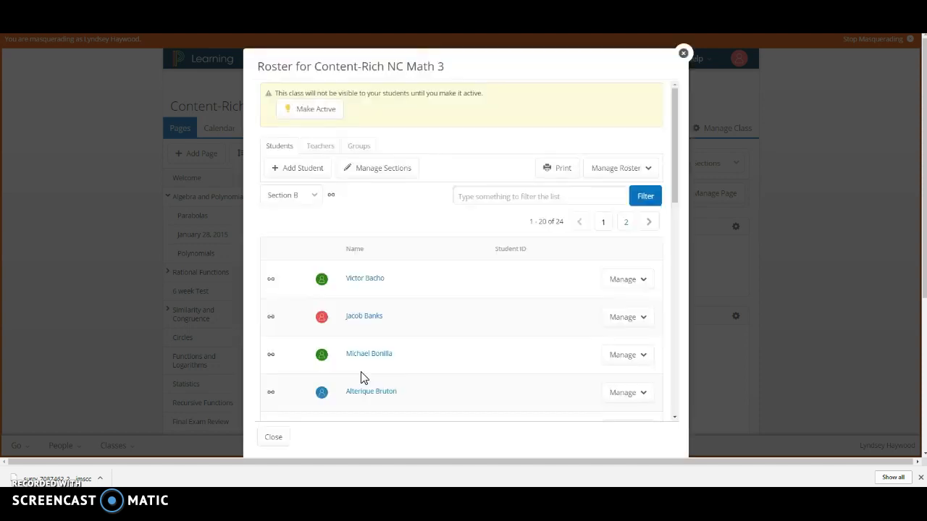
pyautogui.scroll(-3, 521, 341)
pyautogui.scroll(-10, 523, 343)
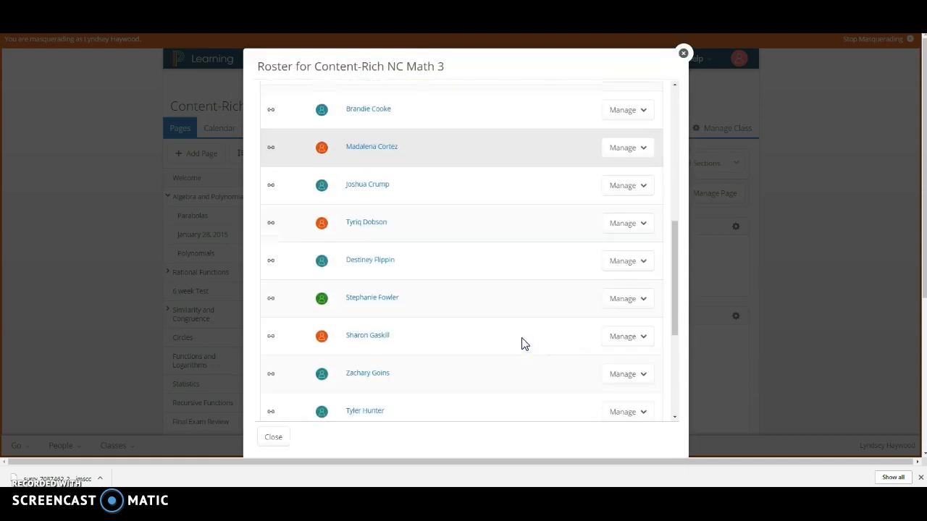
pyautogui.click(274, 438)
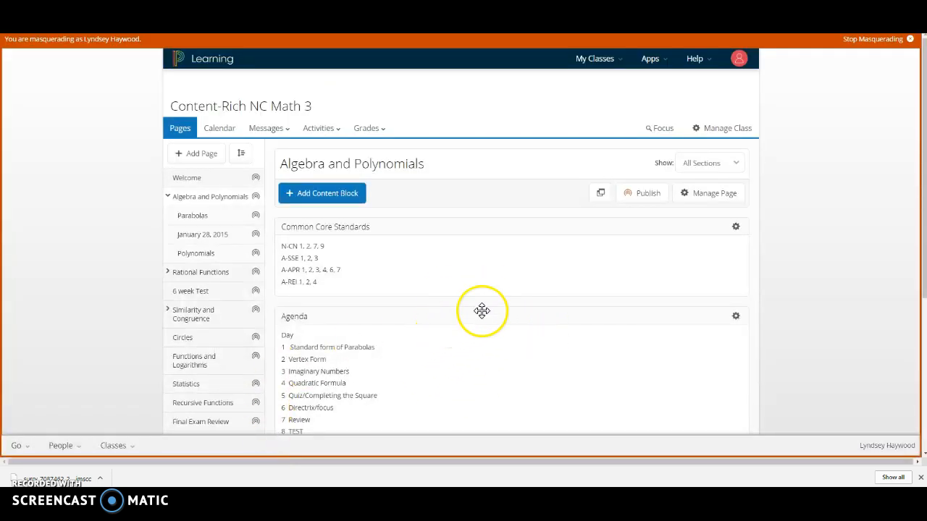
pyautogui.click(731, 164)
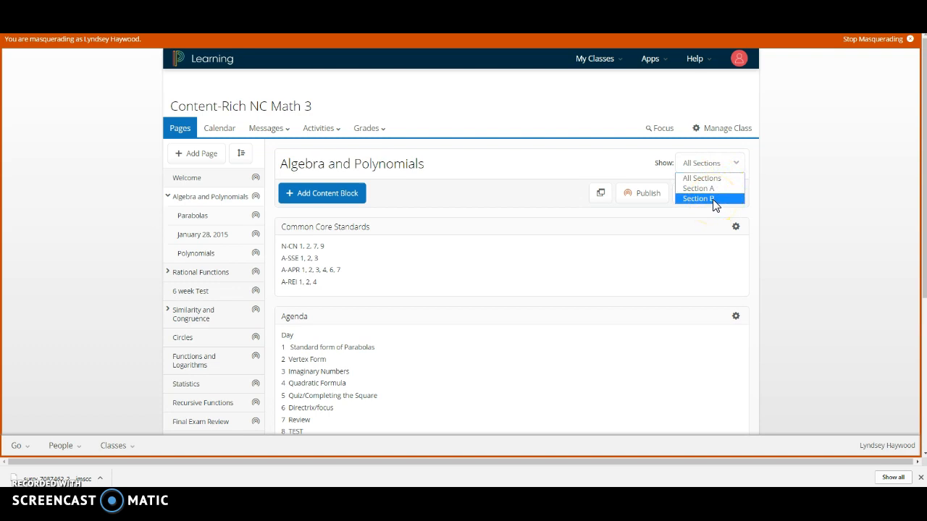
# Add Section C through the roster's section management, start a student import into it, and list only your own classes.
pyautogui.click(732, 135)
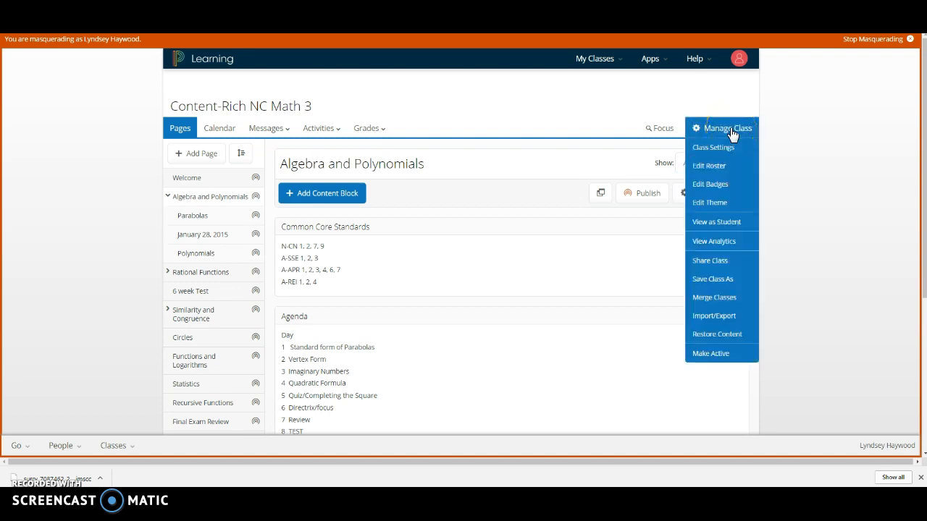
pyautogui.click(713, 167)
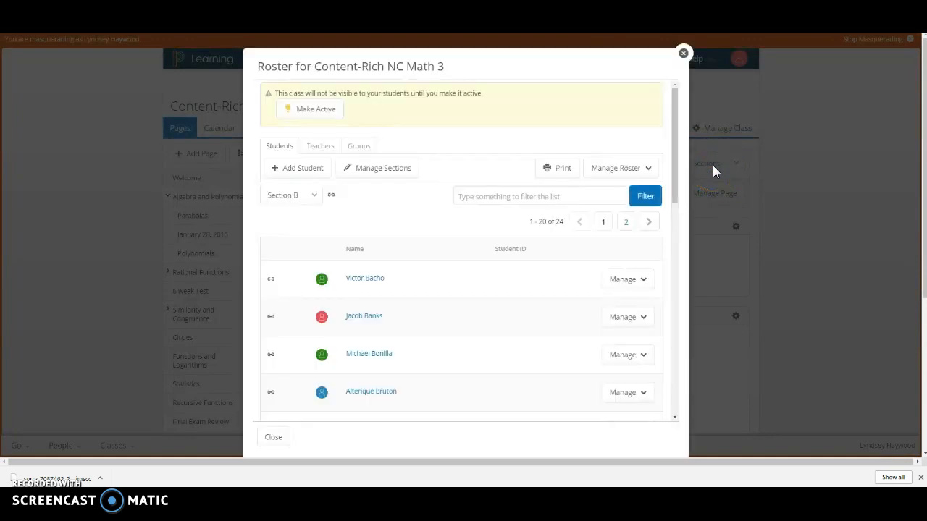
pyautogui.click(377, 169)
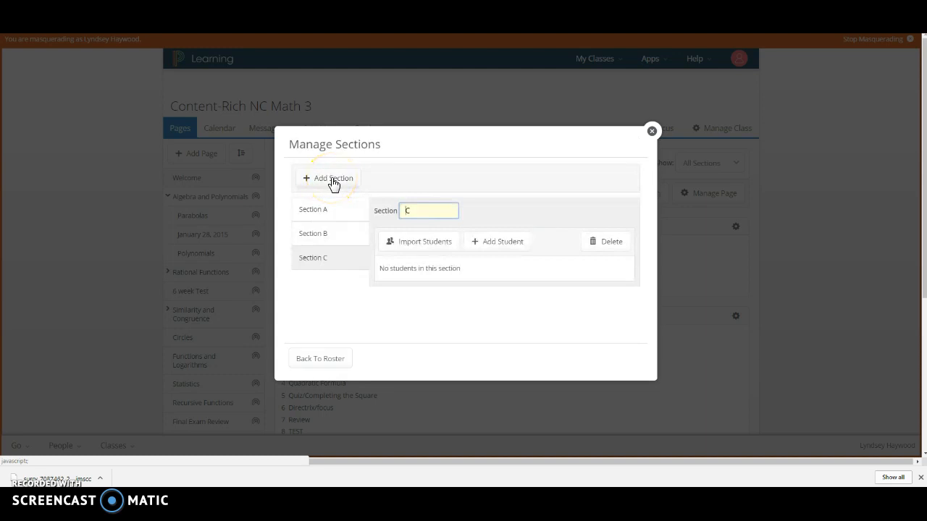
pyautogui.click(412, 246)
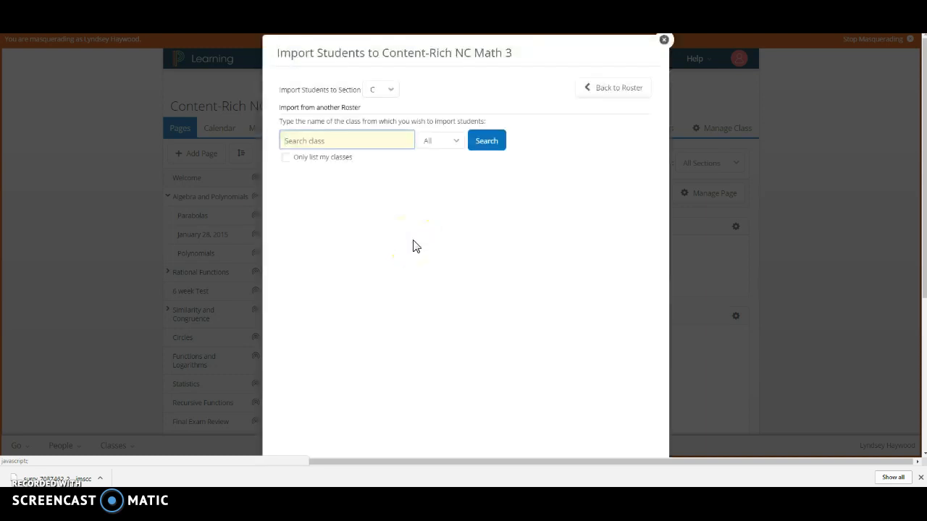
pyautogui.click(286, 159)
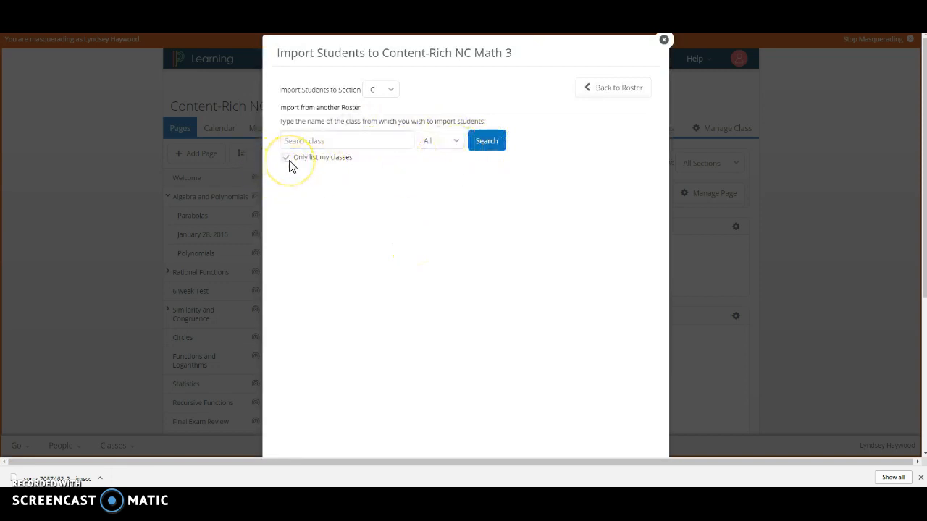
pyautogui.click(495, 147)
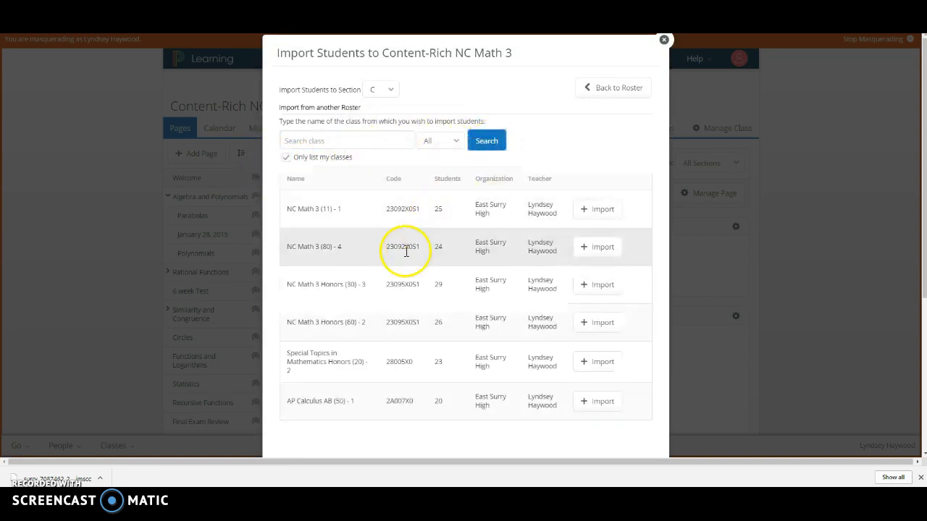
# Link the NC Math 3 Honors (30) - 3 roster to Section C, import its students, look through the roster, and close it.
pyautogui.click(598, 287)
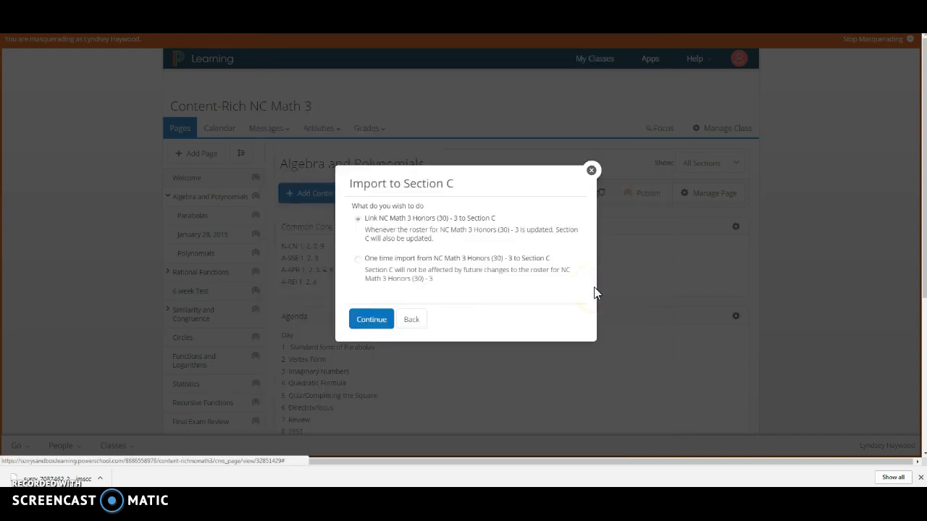
pyautogui.click(370, 320)
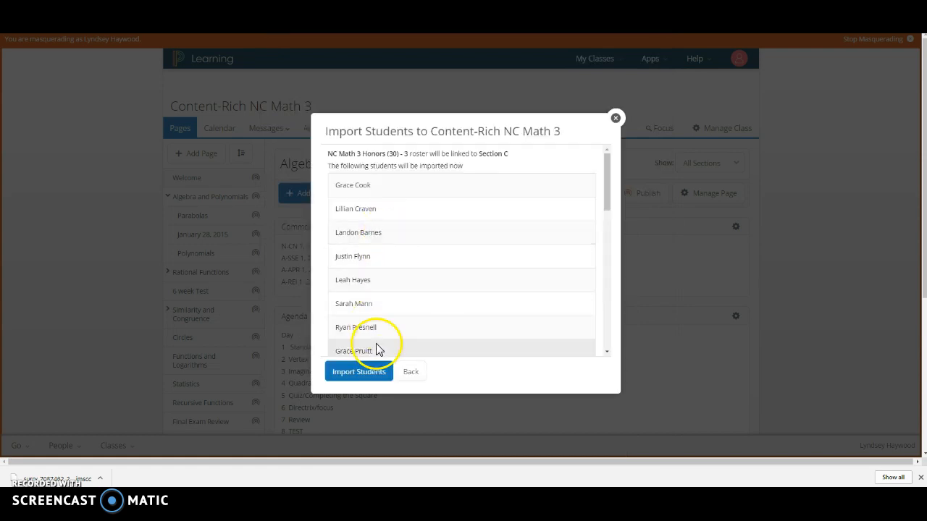
pyautogui.click(363, 377)
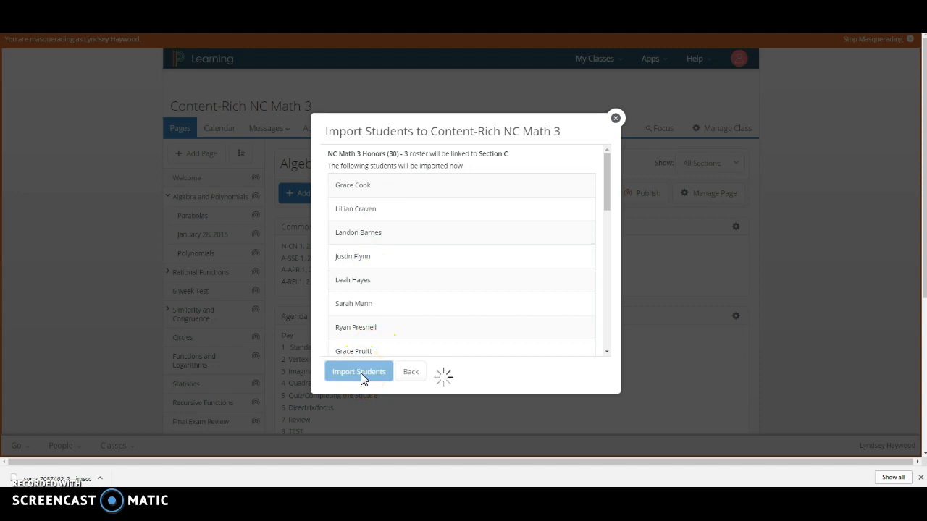
pyautogui.click(369, 307)
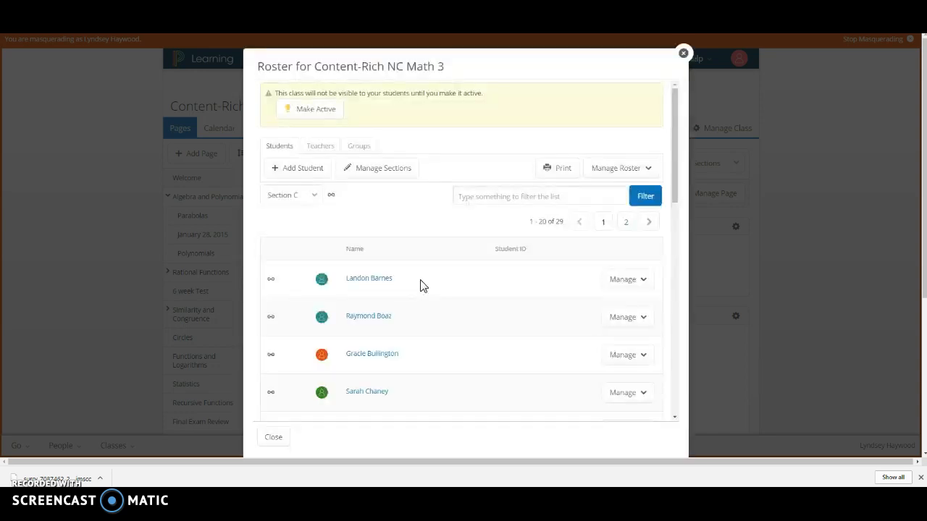
pyautogui.scroll(-3, 465, 364)
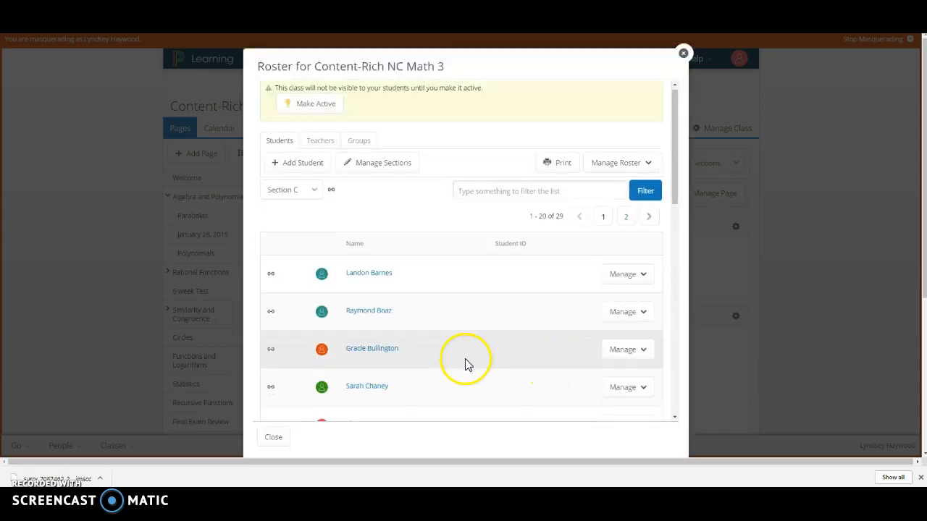
pyautogui.scroll(-7, 466, 365)
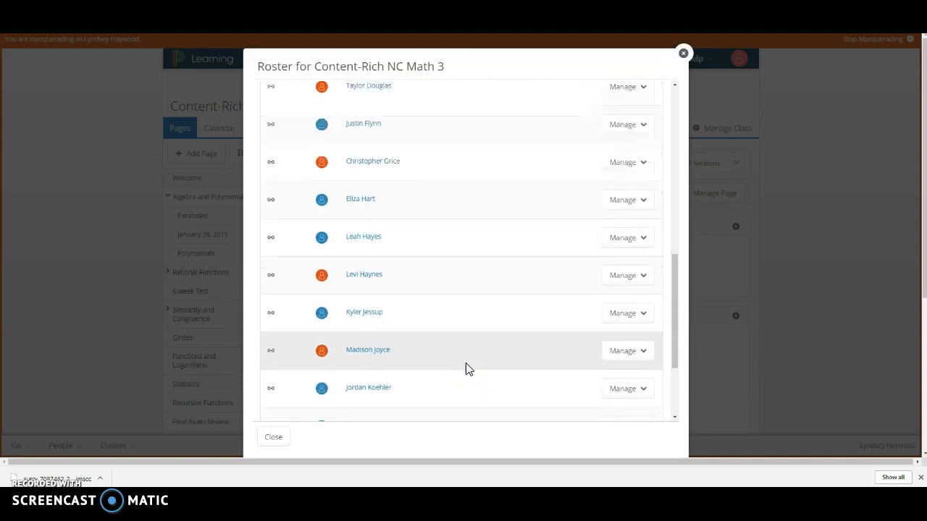
pyautogui.scroll(-2, 462, 372)
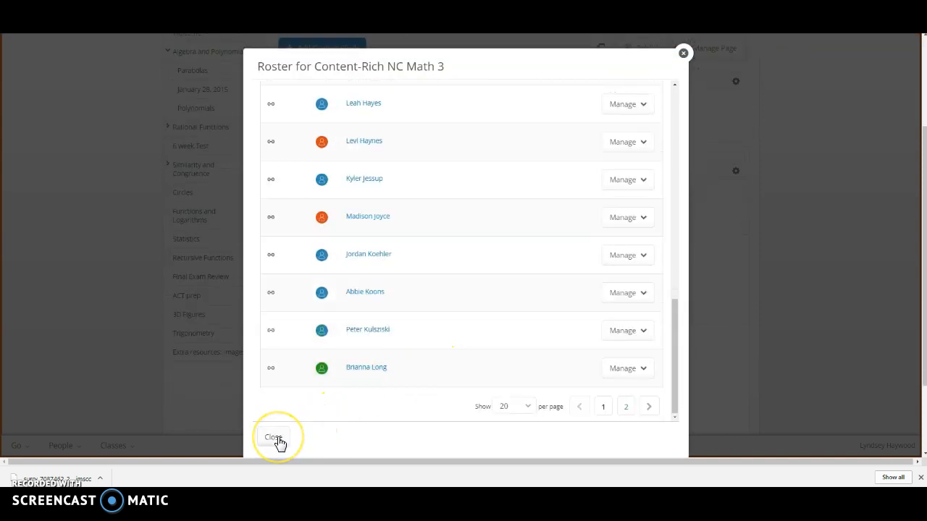
pyautogui.click(274, 438)
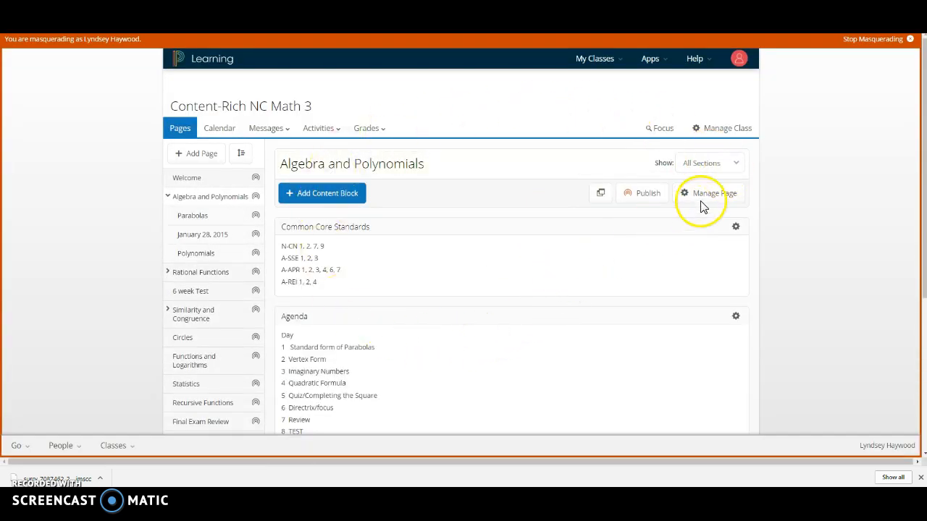
# Examine the class's gradebook and the available activity types, and return to the class's Welcome page.
pyautogui.click(369, 132)
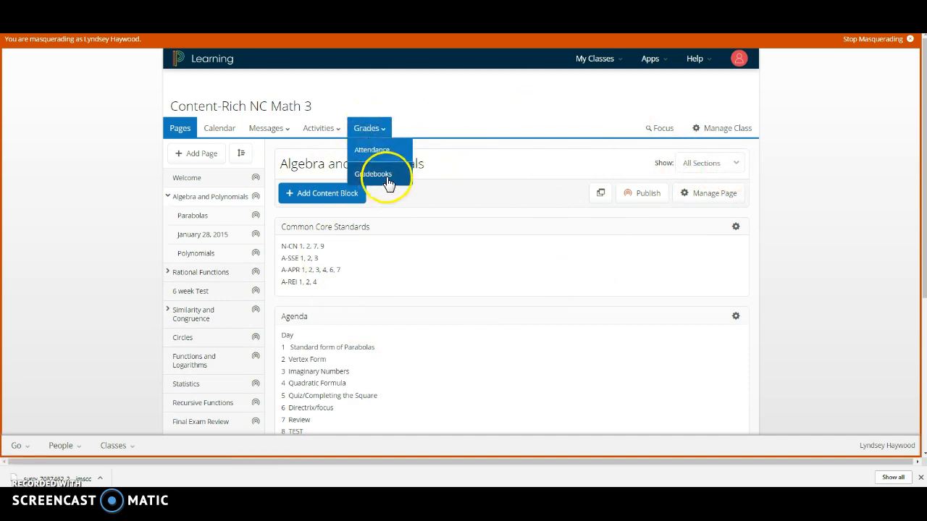
pyautogui.click(389, 182)
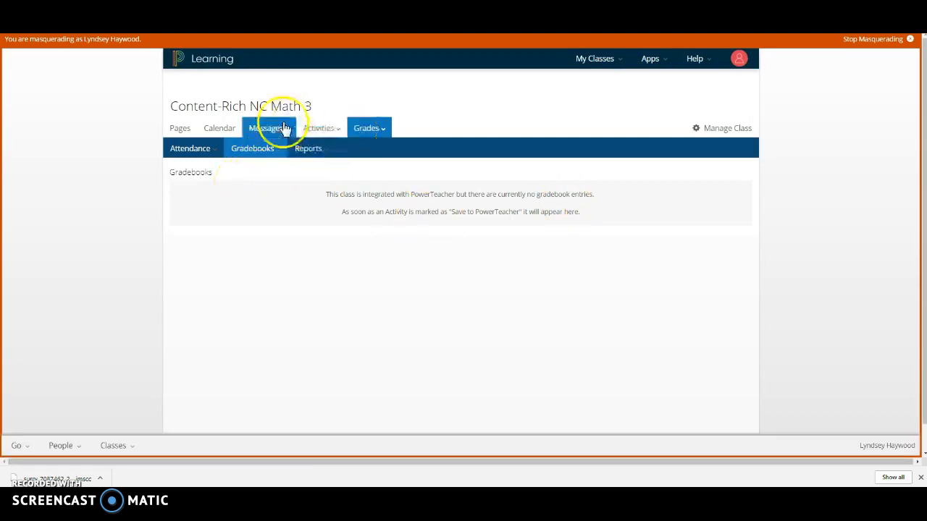
pyautogui.click(336, 134)
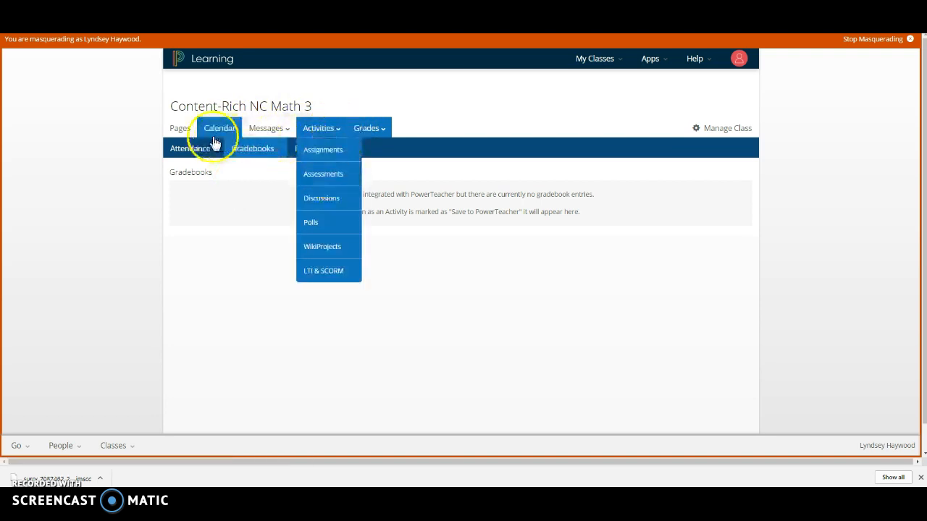
pyautogui.click(195, 108)
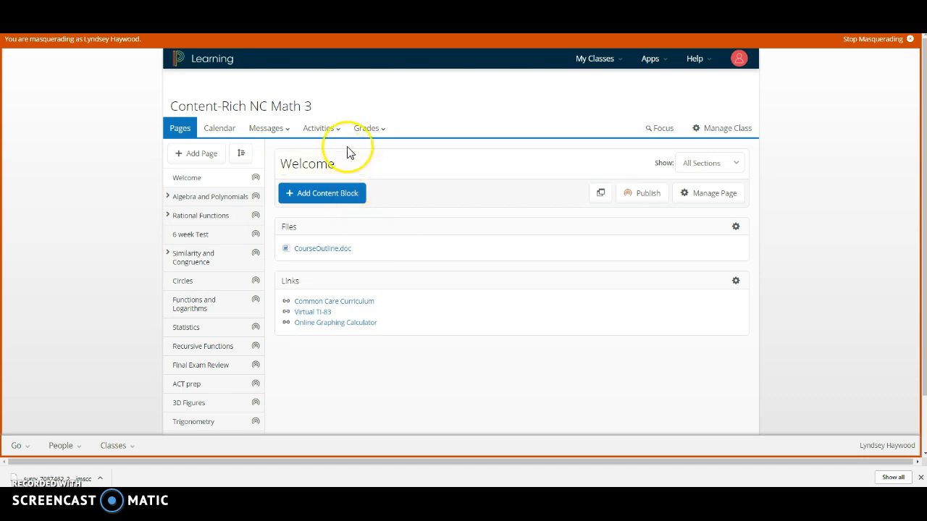
pyautogui.click(319, 127)
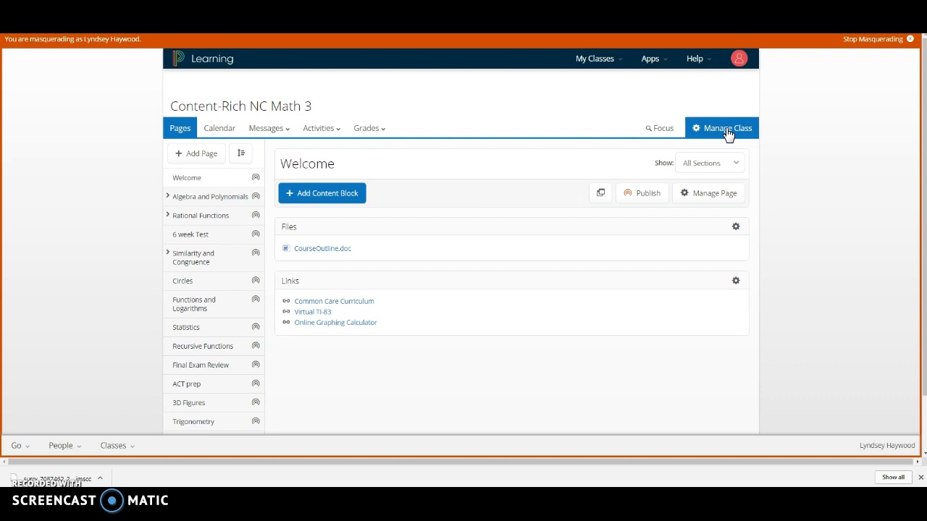
# Rename Section C as 4th Period in the roster's section management, and close the class roster.
pyautogui.click(728, 136)
pyautogui.click(713, 167)
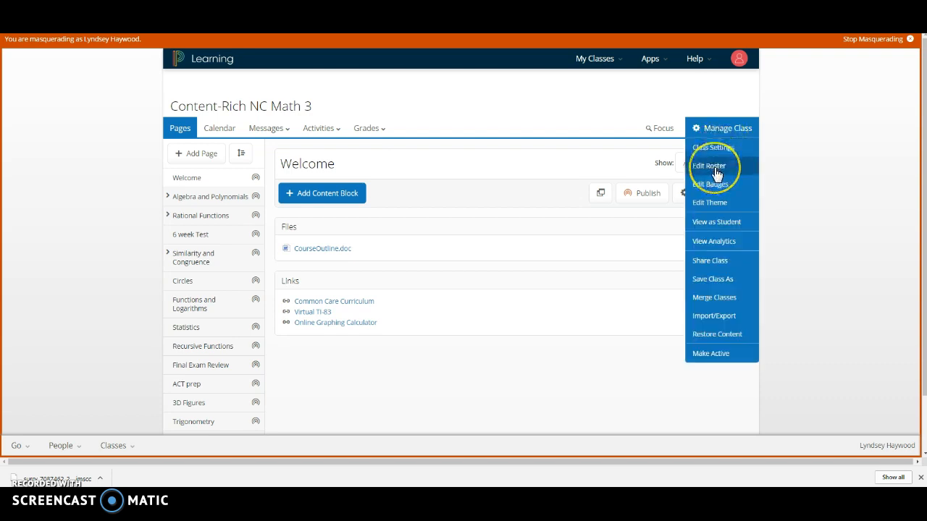
pyautogui.click(714, 168)
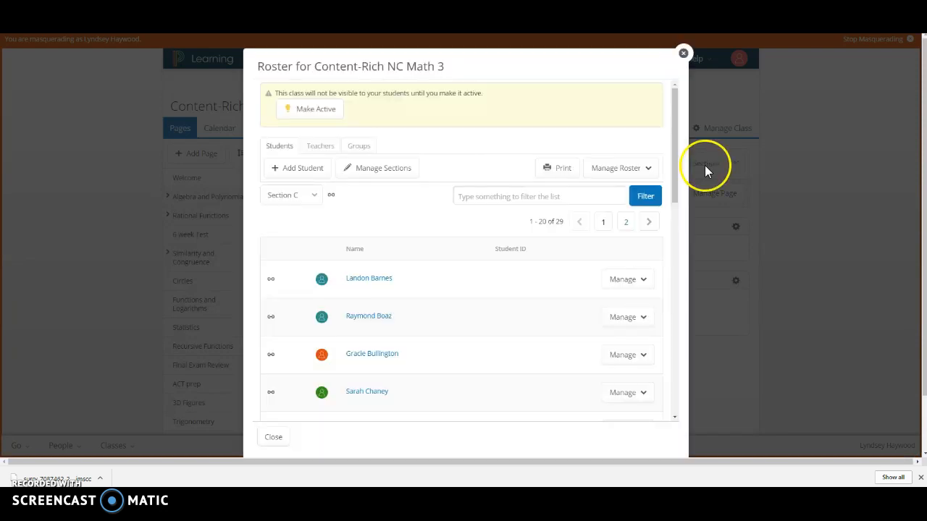
pyautogui.click(382, 171)
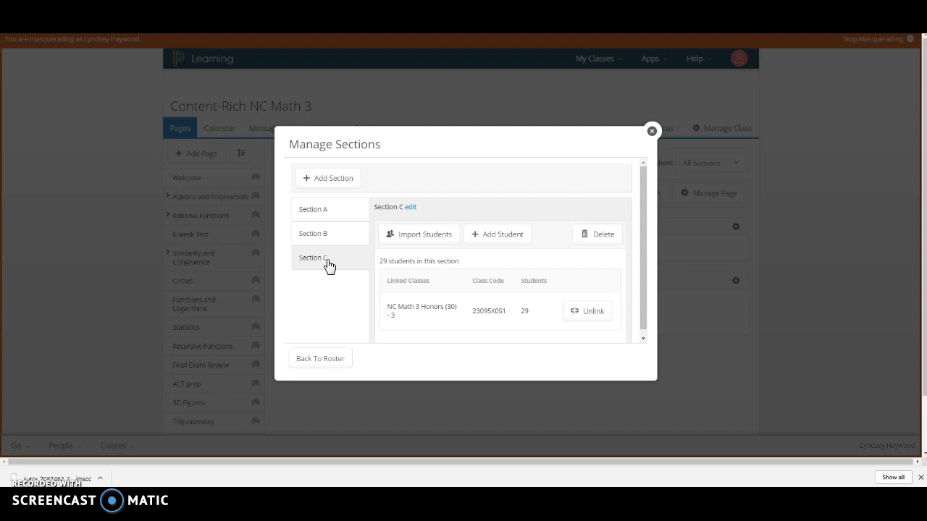
pyautogui.click(411, 208)
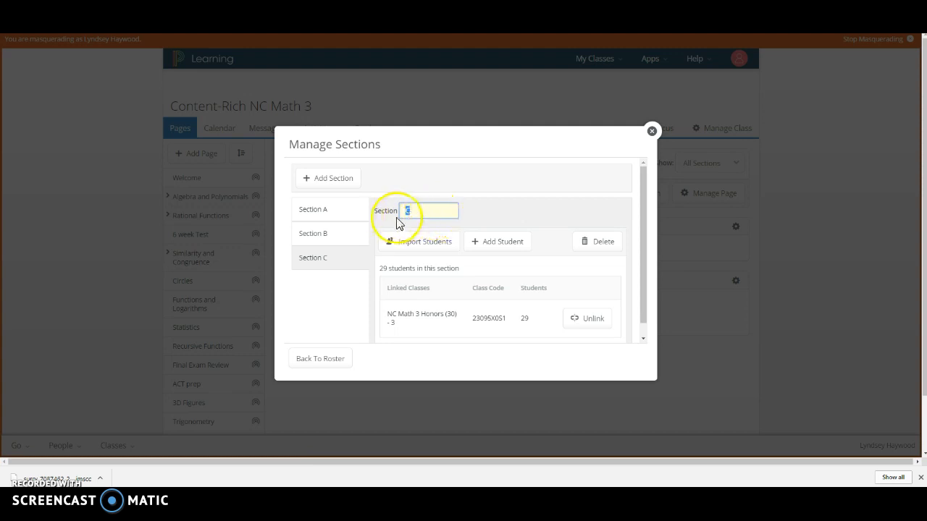
pyautogui.write('4t')
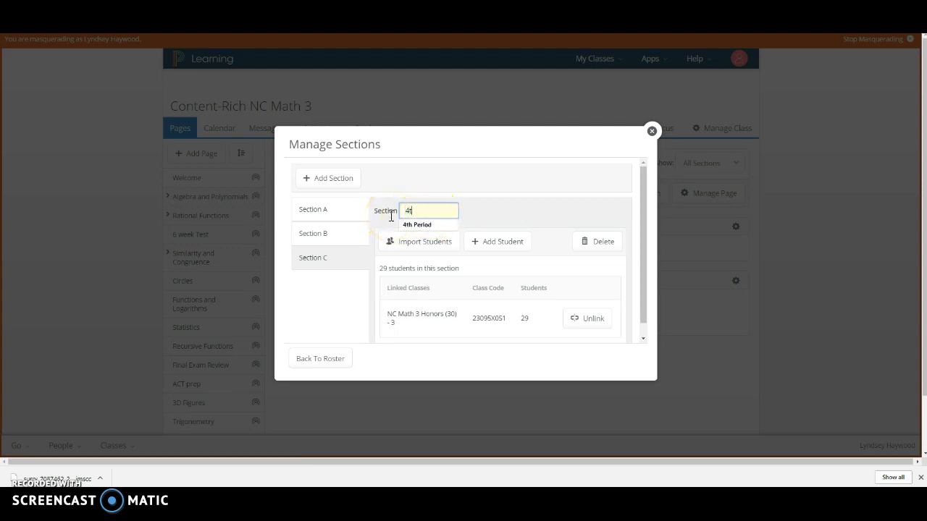
pyautogui.write('h Period')
pyautogui.click(488, 222)
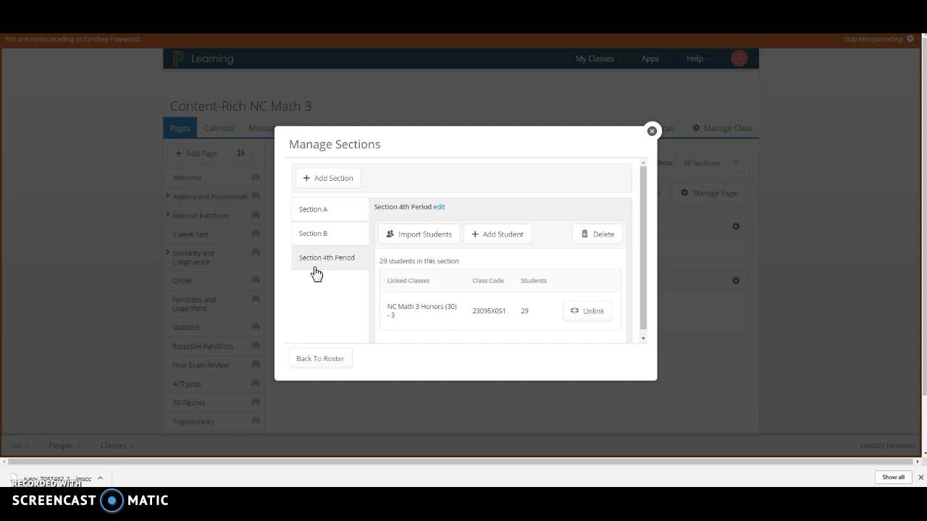
pyautogui.click(590, 242)
pyautogui.click(333, 362)
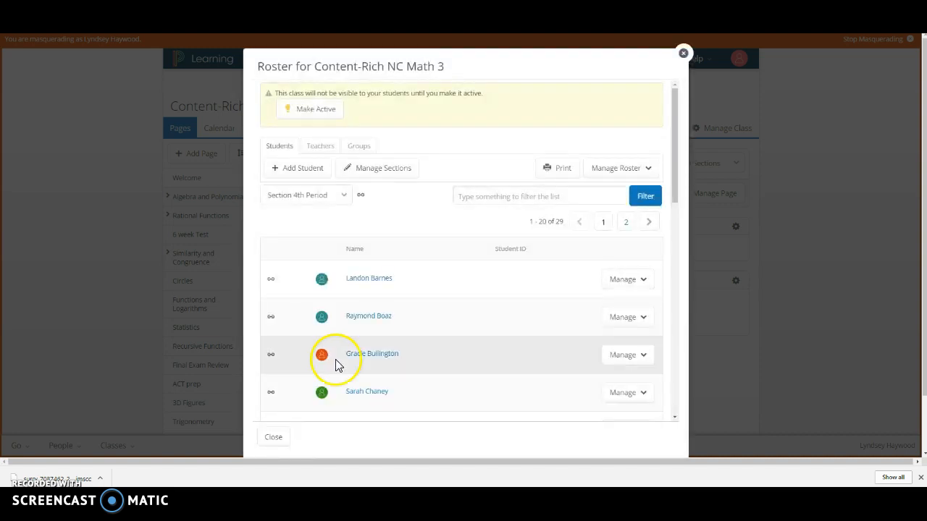
pyautogui.click(275, 441)
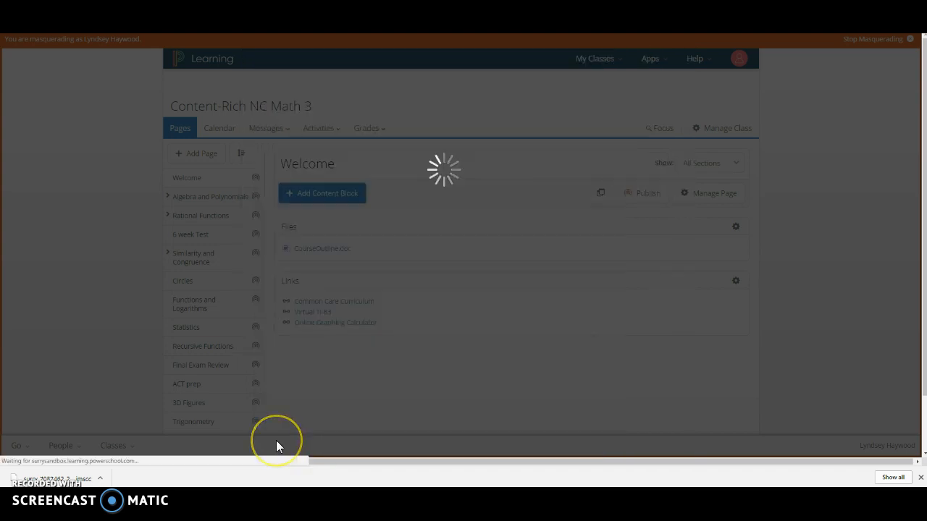